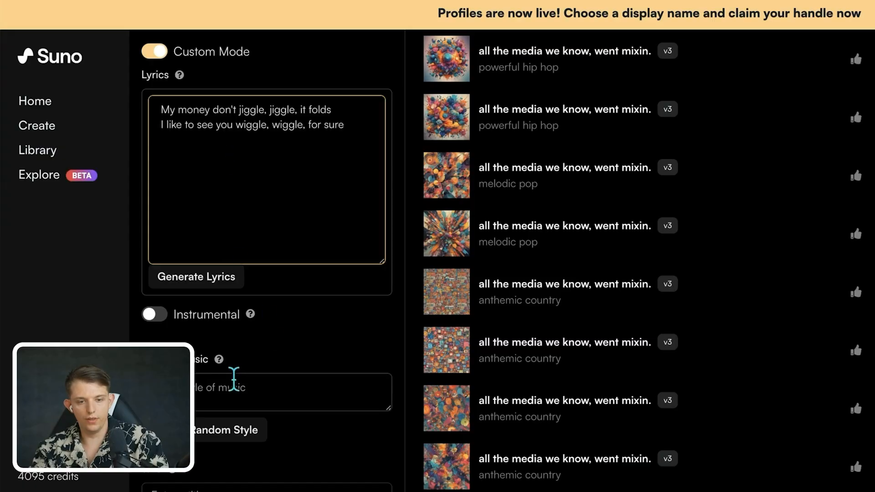
- Enter "quirky tune, fun," as the style of music and play the liked "My money don't viggle, viggle, it folds" song
left_click(267, 389)
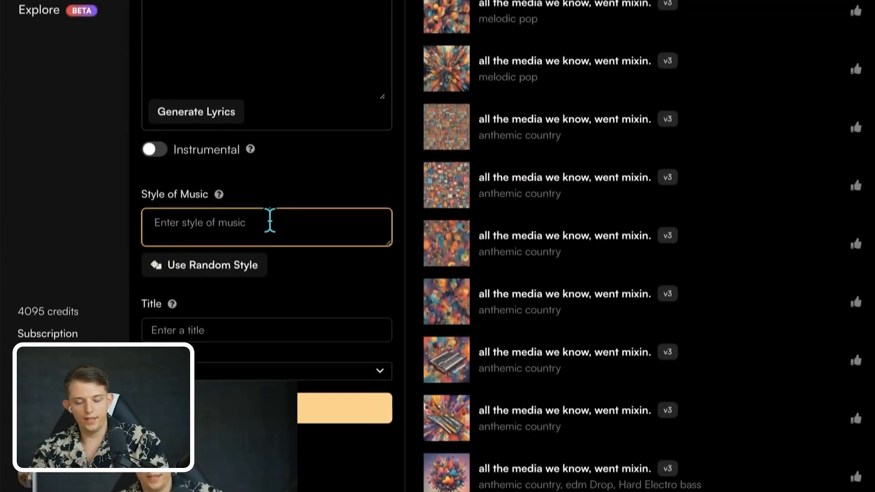
type("quirky tune, fun,")
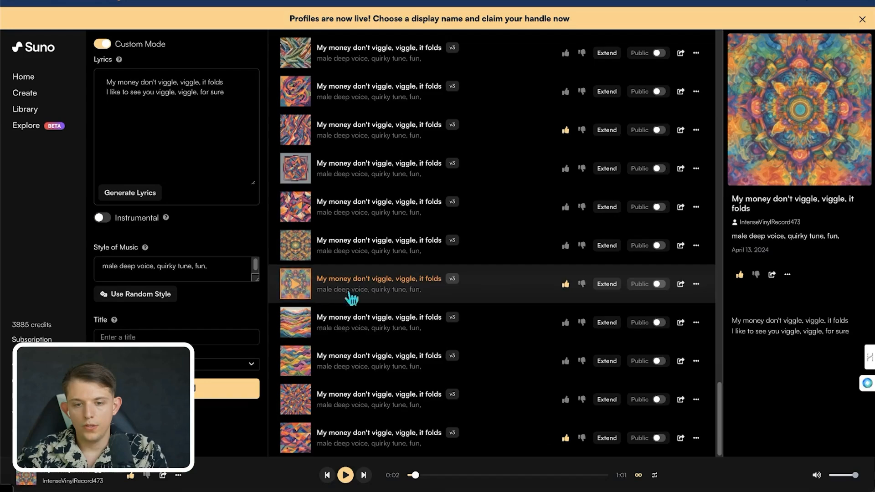
left_click(296, 290)
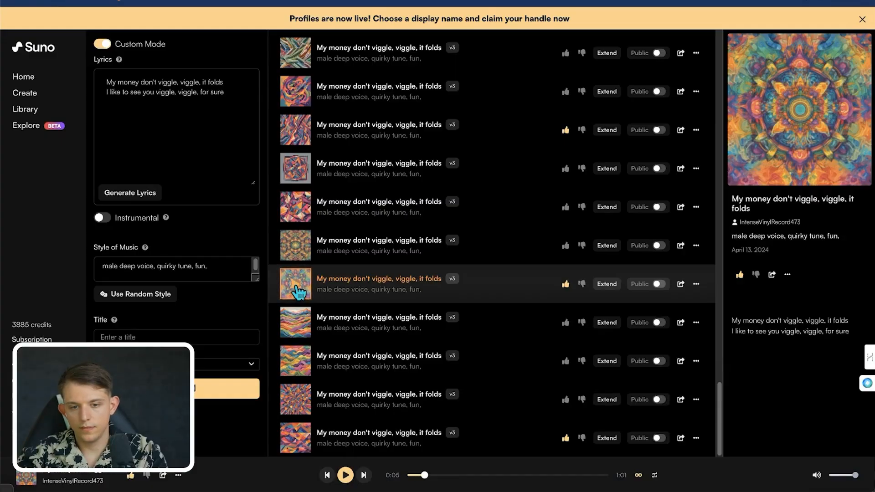
- Switch to FaceFusion in Chrome, load the AudioTrimmer.com MP3 of the song as the source, and start generating the lip-synced video
key("super+Tab")
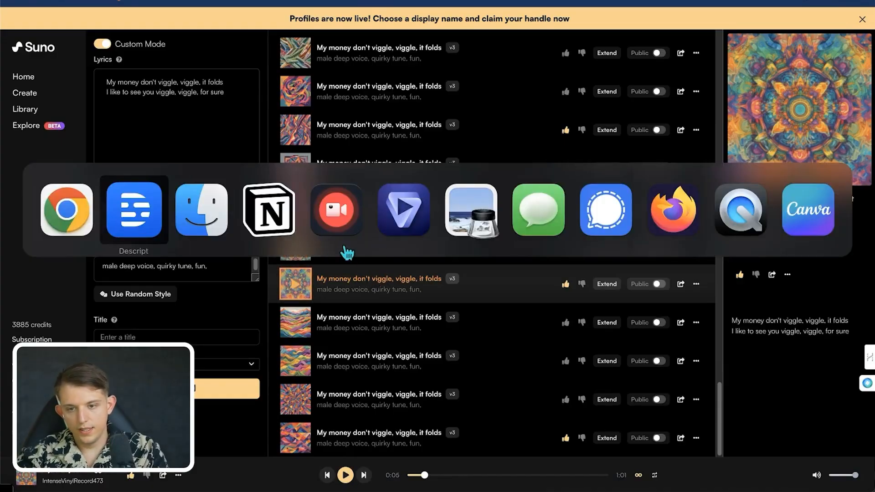
left_click(71, 224)
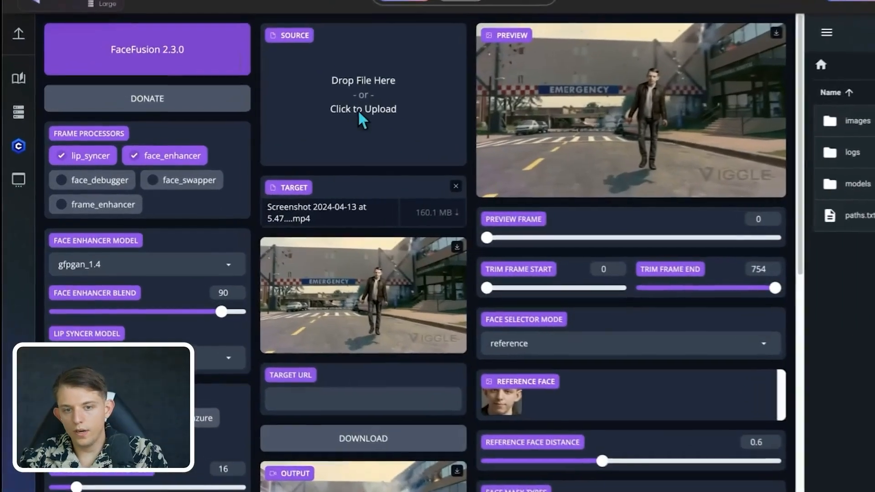
left_click(447, 123)
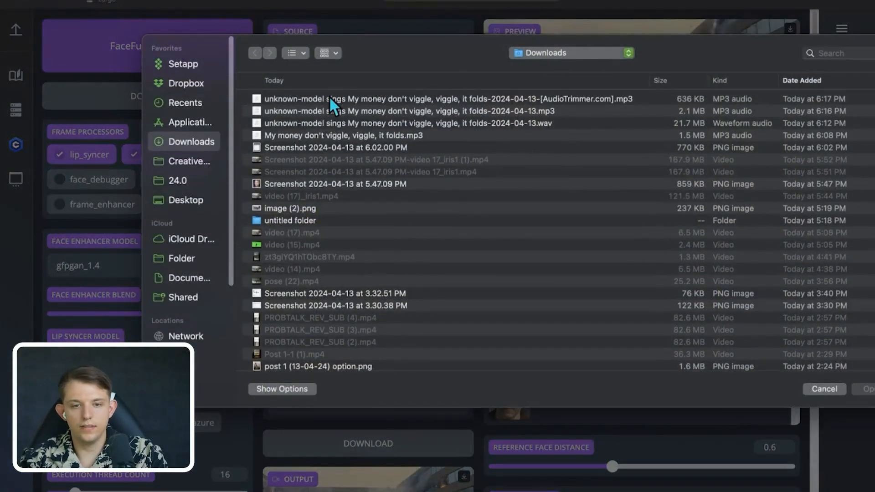
double_click(336, 100)
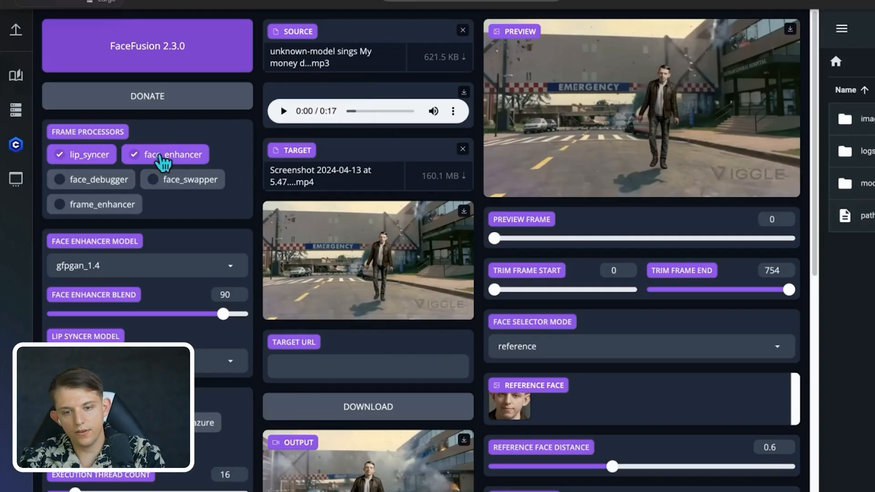
scroll(370, 337, "down", 4)
left_click(377, 415)
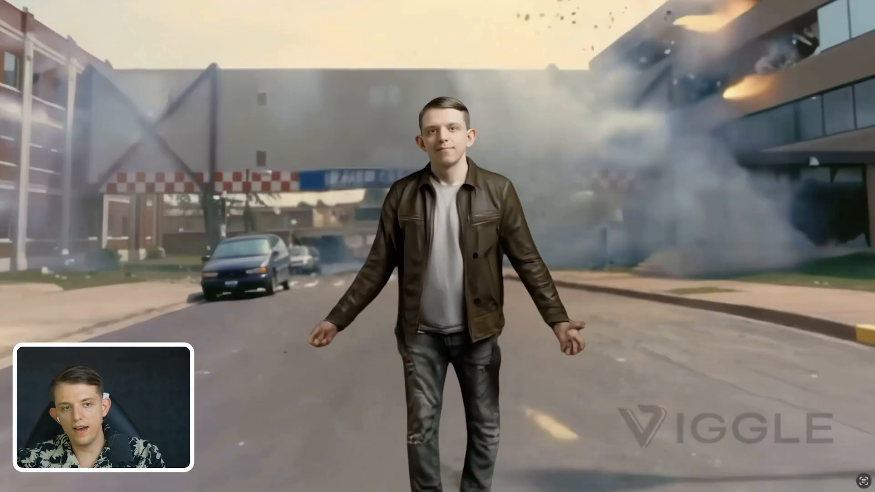
- Launch Adobe Premiere Pro 2024
key("super+space")
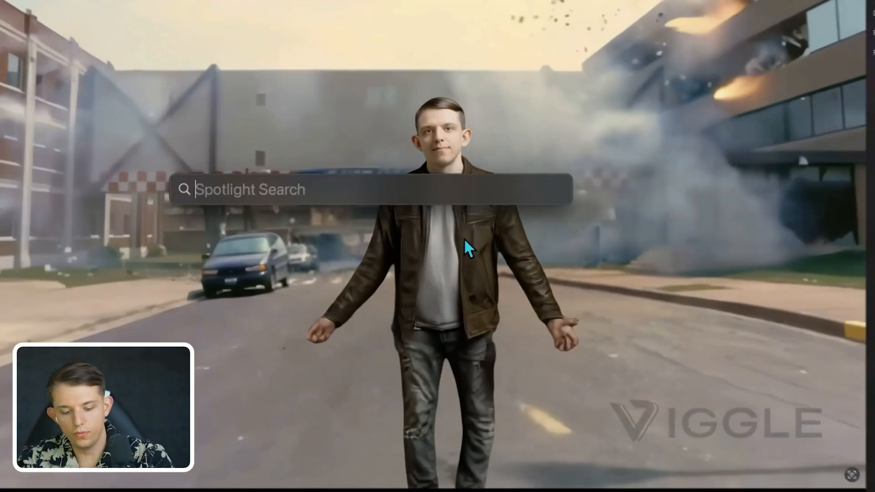
type("prfem")
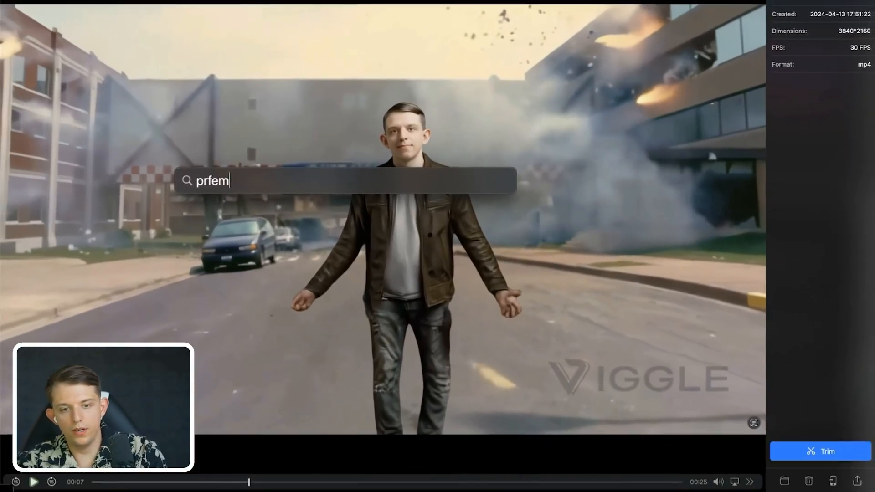
key("BackSpace")
key("BackSpace")
key("BackSpace")
type("e")
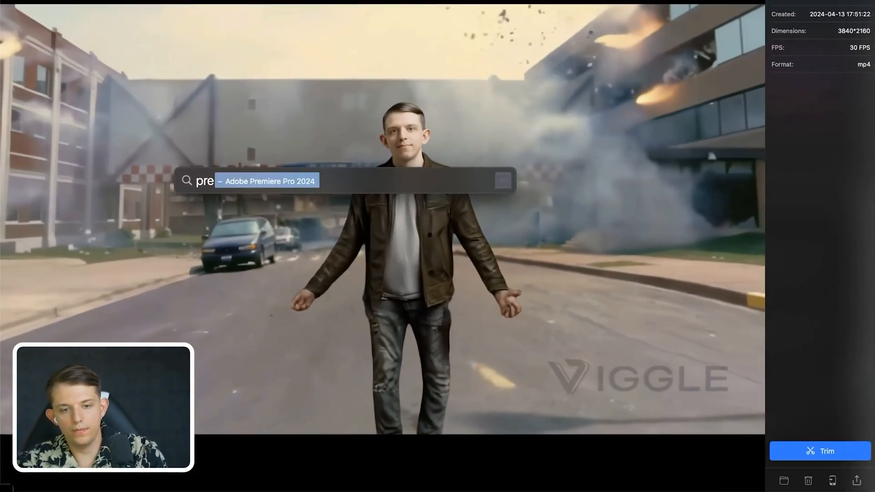
key("Return")
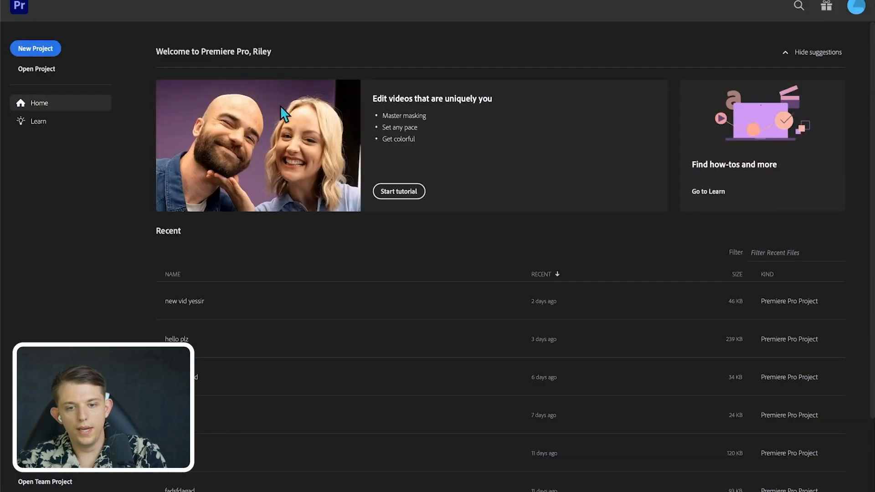
- Create a new project named viggle
left_click(25, 53)
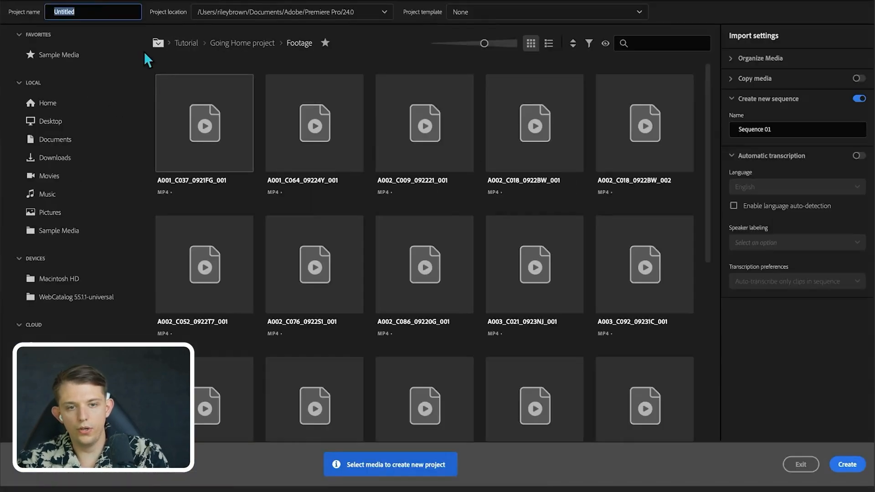
type("viggle")
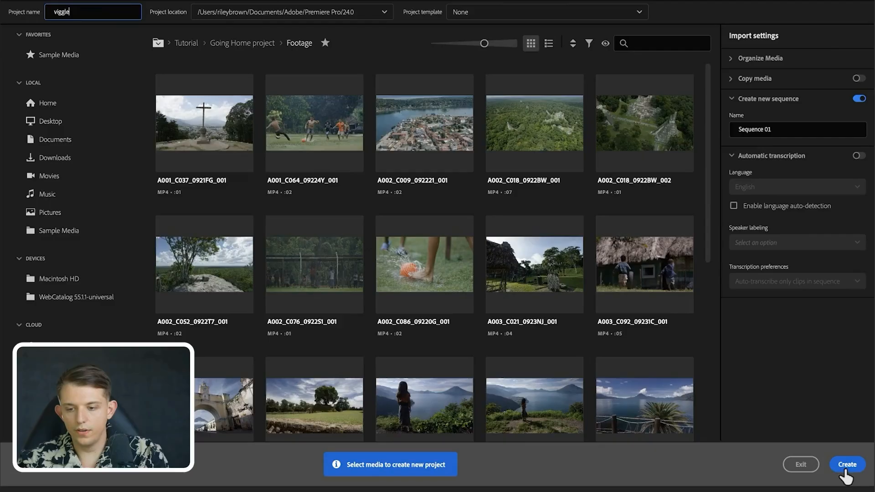
key("Return")
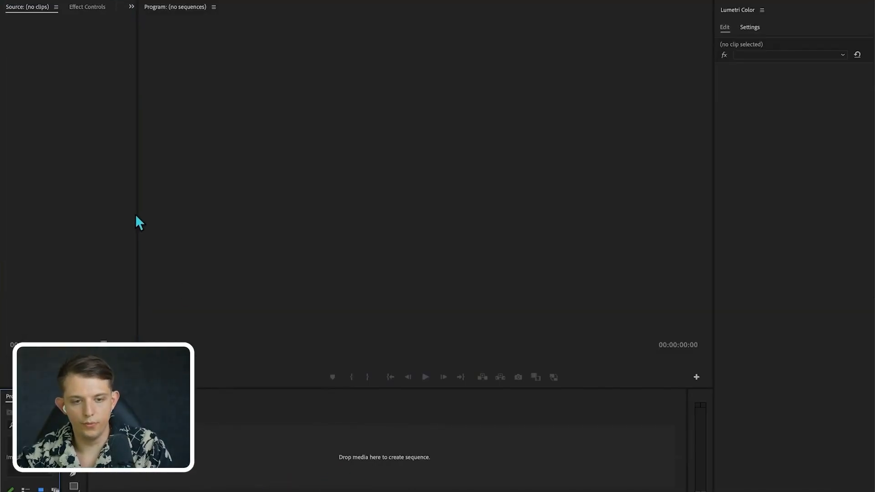
- Widen the source and project areas, and import the newest unknown-model MP4 and Screenshot 2024-04-13 at 6.02.00 PM from Downloads
left_click_drag(138, 213, 273, 214)
left_click_drag(61, 437, 171, 437)
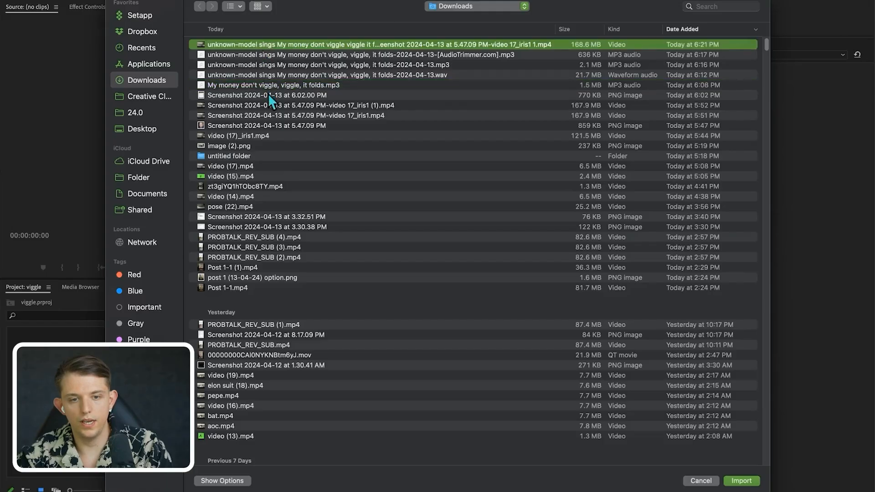
left_click(269, 95, "super")
left_click(740, 482)
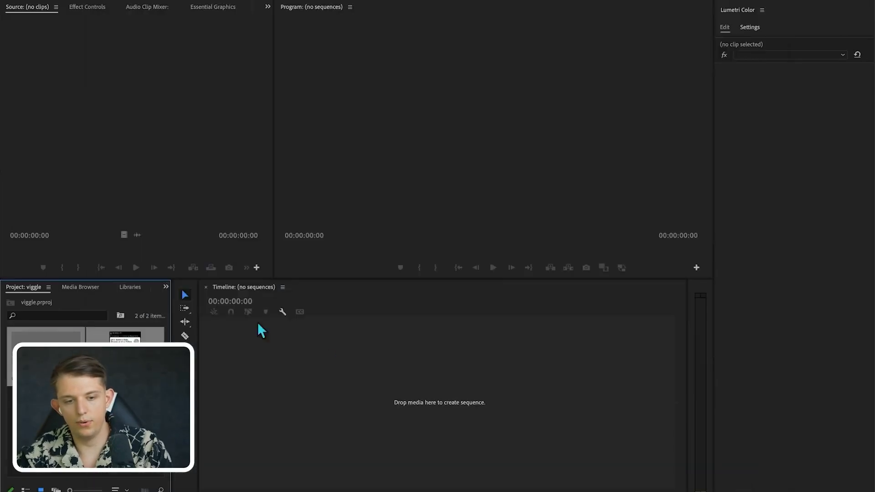
- Create a sequence from the imported media, mute audio track A1, and enlarge the preview area
left_click_drag(305, 385, 305, 391)
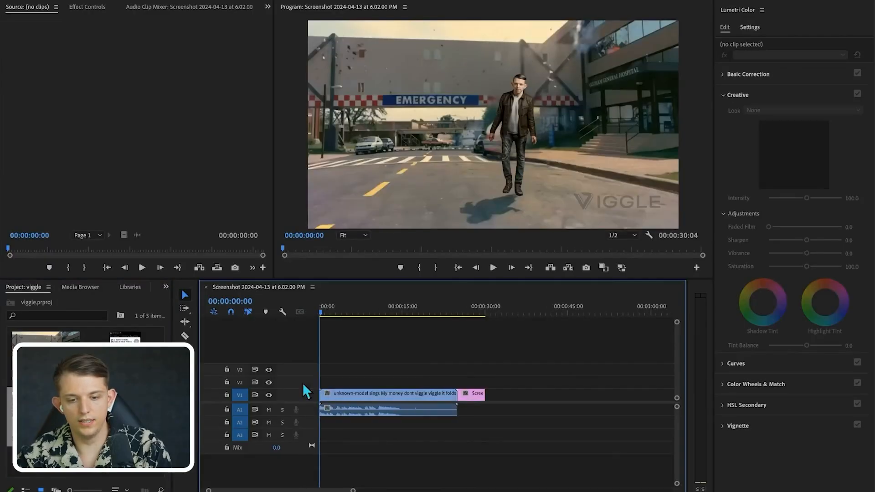
left_click_drag(353, 490, 296, 488)
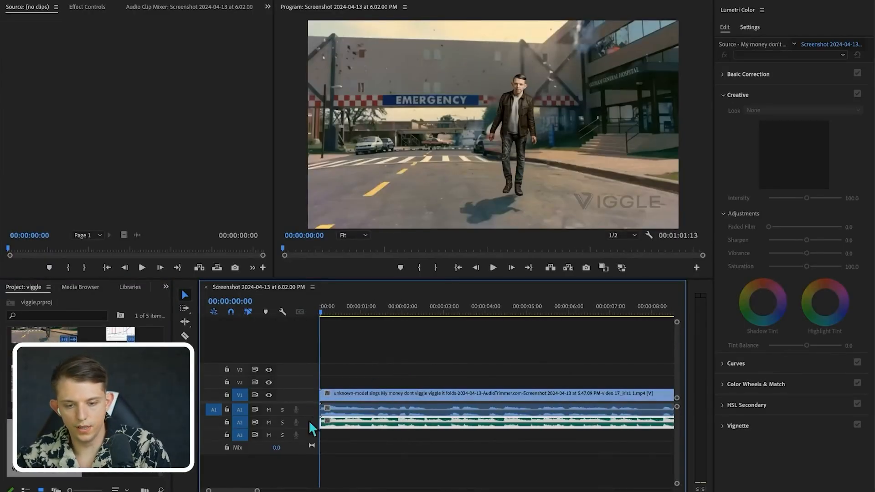
left_click(268, 410)
mouse_move(259, 490)
left_mouse_down()
mouse_move(293, 490)
mouse_move(260, 490)
left_mouse_up()
left_click_drag(333, 279, 336, 328)
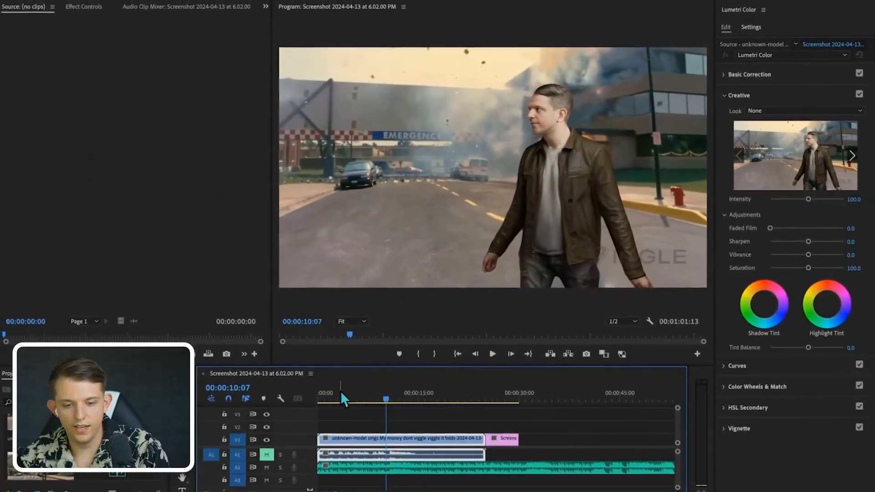
- Play the sequence from the start, split the video clip at 00:00:01:04, and select the segment after the cut
key("Home")
key("space")
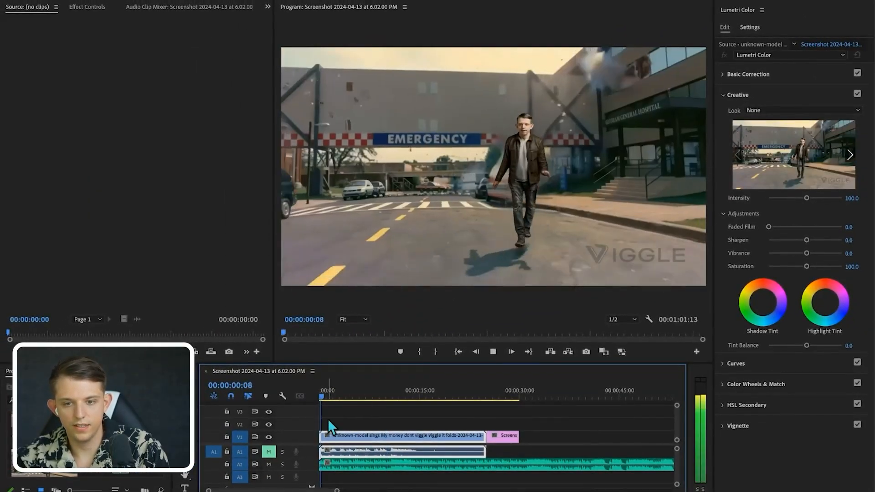
key("space")
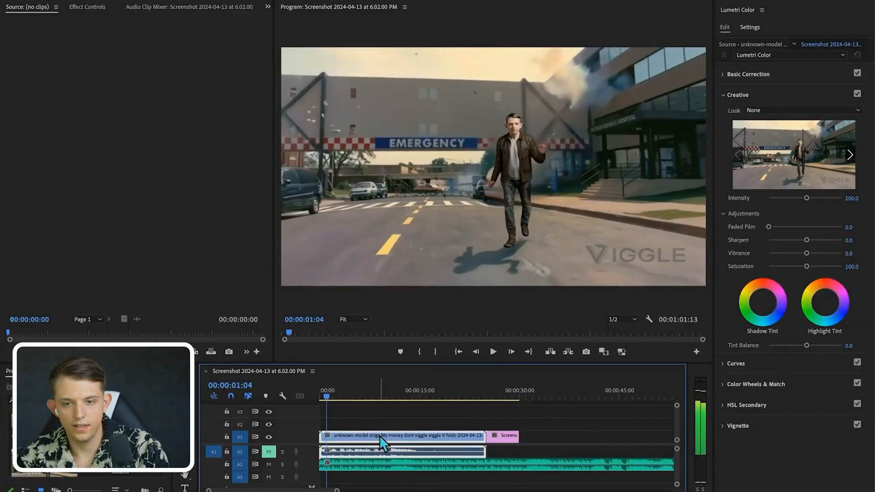
key("c")
left_click(327, 437)
key("v")
left_click(354, 441)
- Split the video at 00:00:10:07, scale up the segment after the cut, and play it back
key("space")
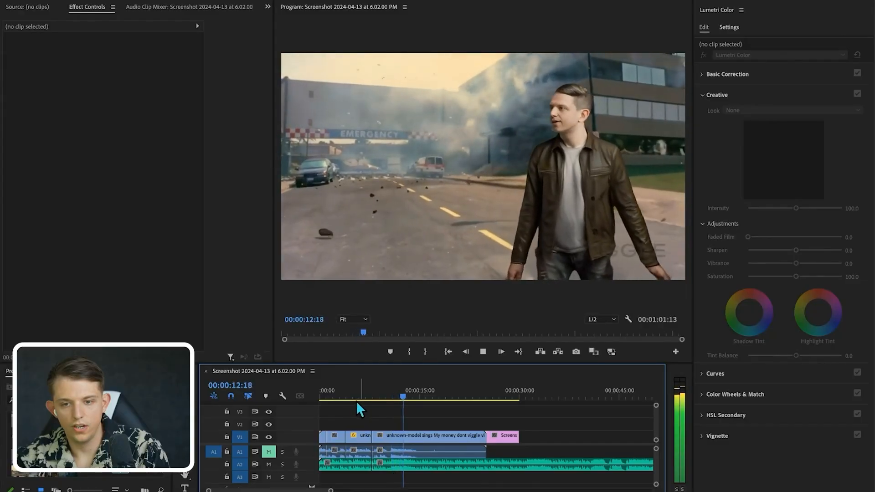
key("space")
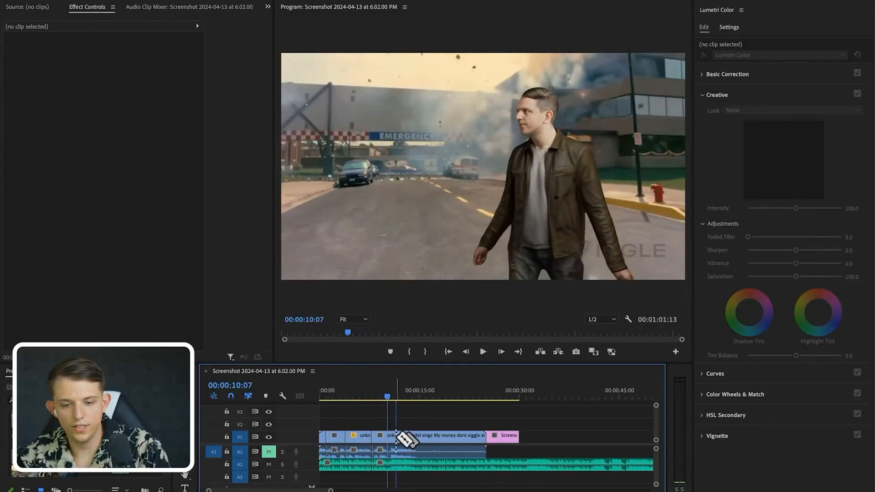
left_click(388, 433, "shift")
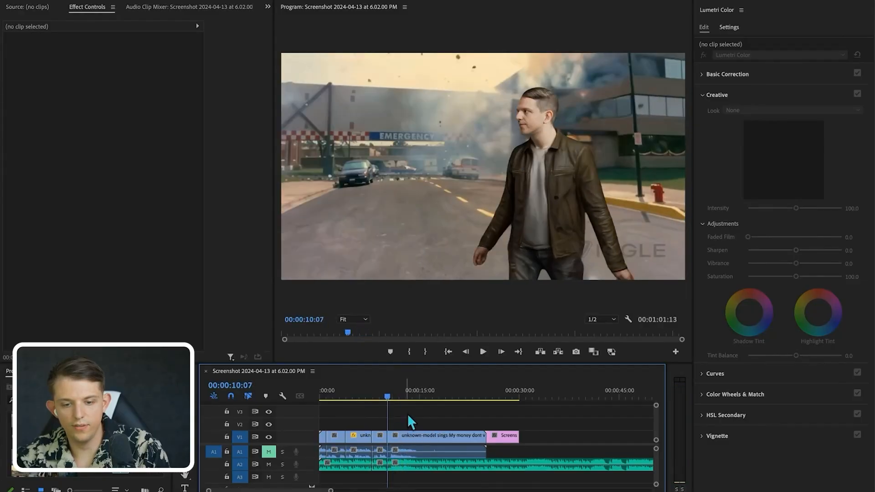
left_click(412, 434)
left_click_drag(108, 73, 197, 72)
left_click(424, 414)
key("space")
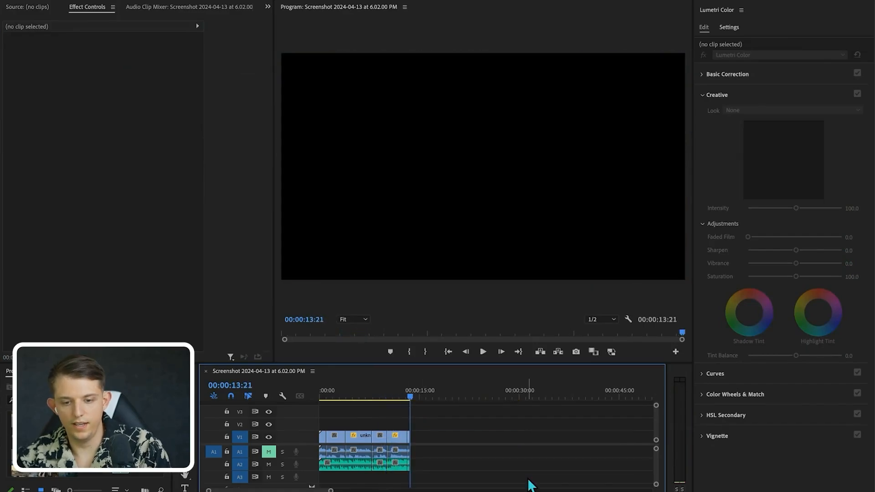
- Nest all the video segments on track V1 into a single sequence
left_click_drag(468, 418, 321, 488)
right_click(371, 422)
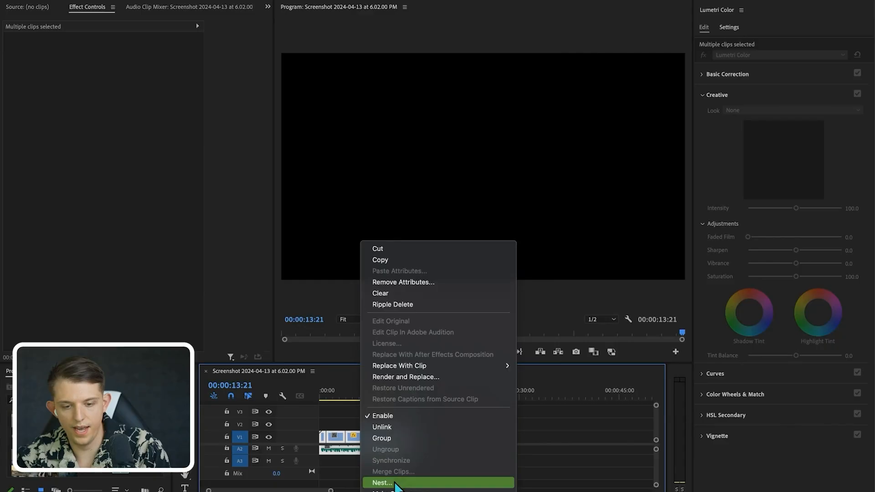
left_click(400, 481)
left_click(474, 264)
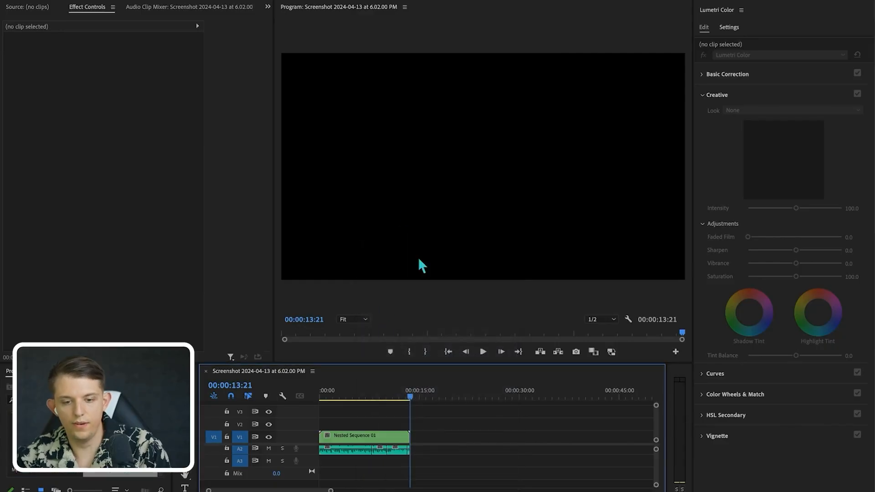
- Apply the SL BLEACH LDR creative look to the nested sequence at 37.6 intensity and play it from the start
left_click(368, 435)
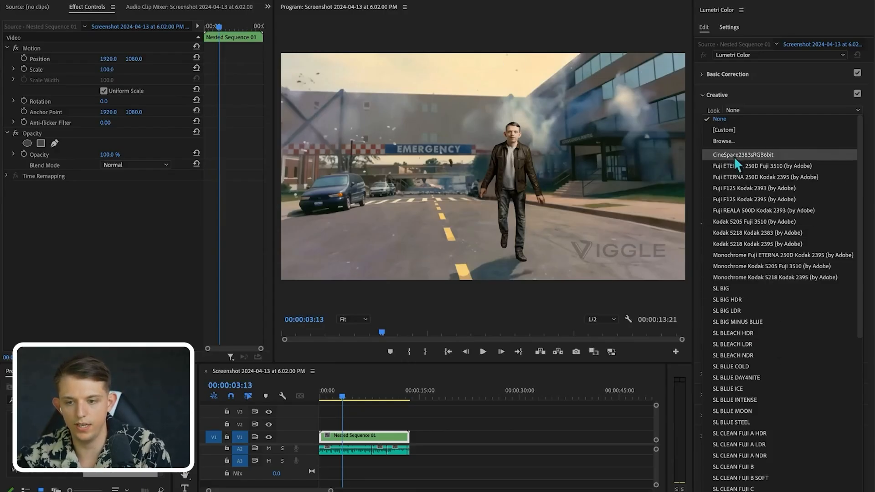
scroll(750, 319, "down", 2)
left_click(747, 311)
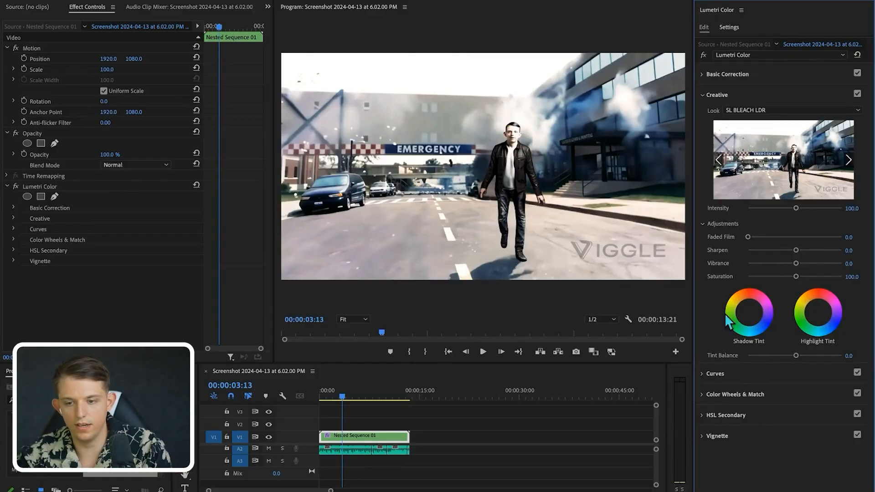
left_click_drag(793, 209, 766, 221)
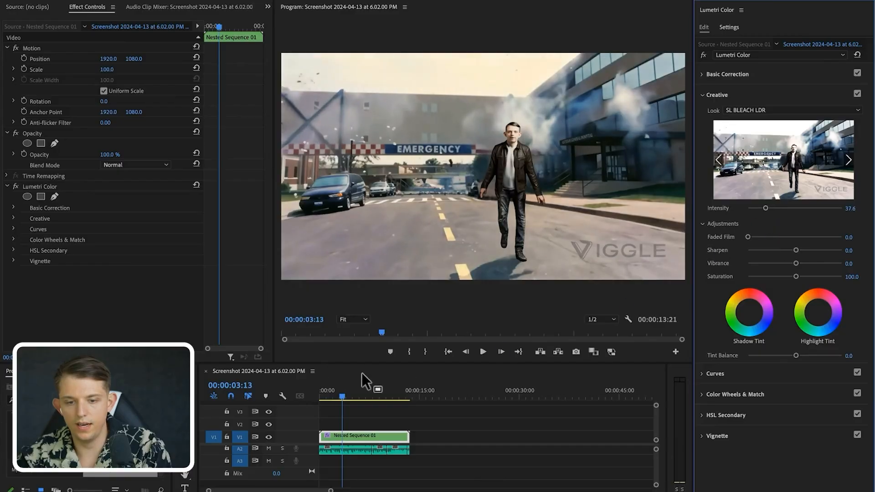
left_click_drag(339, 391, 321, 394)
key("space")
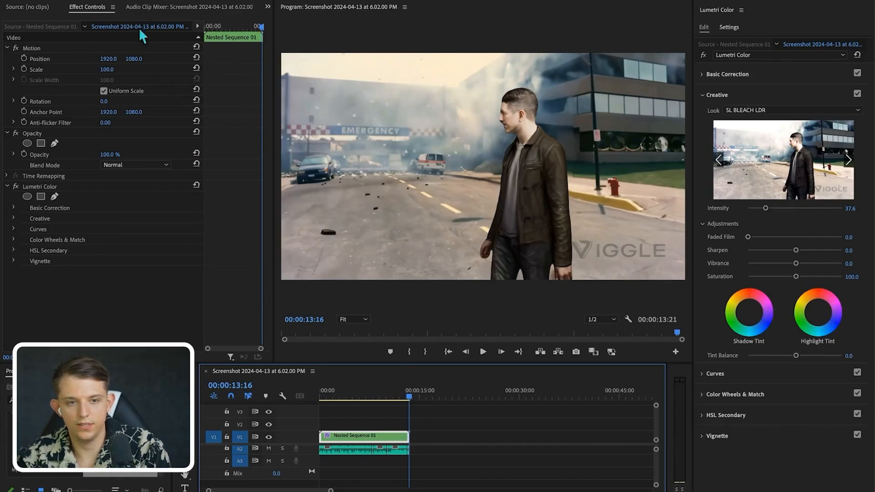
- Transcribe the sequence and create captions from the transcript using the Subtitle default preset
left_click(268, 6)
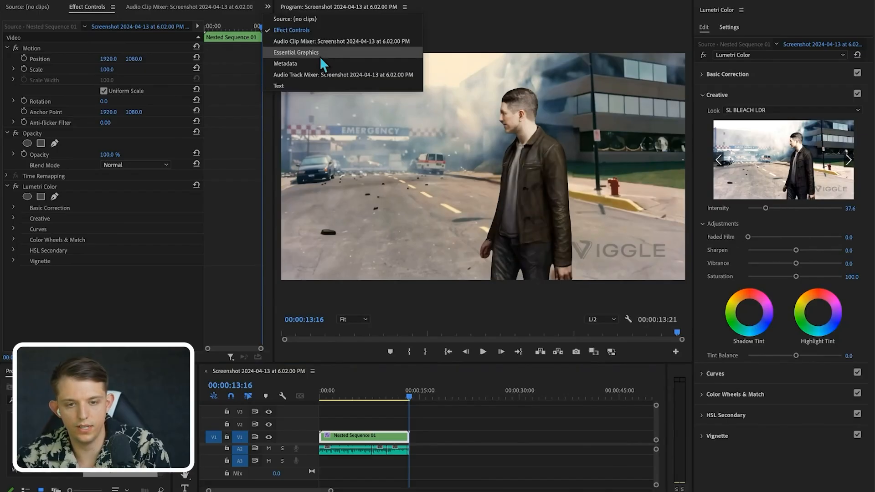
left_click(301, 86)
left_click(136, 194)
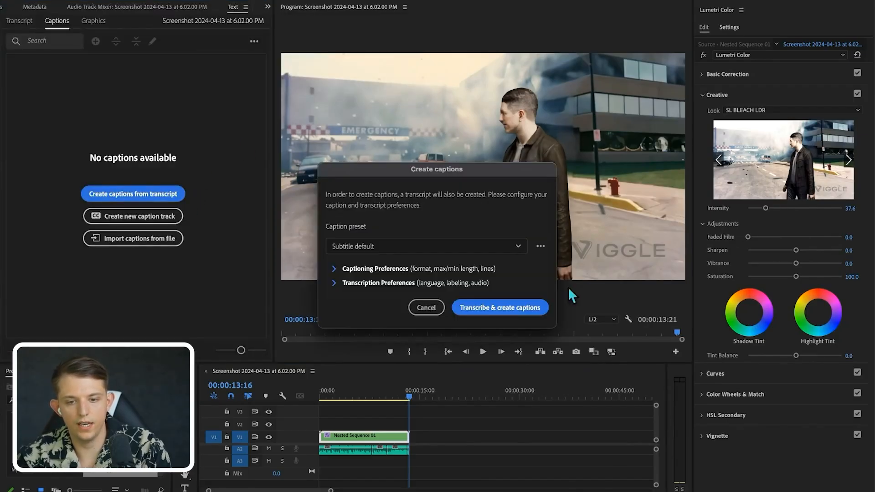
left_click(504, 315)
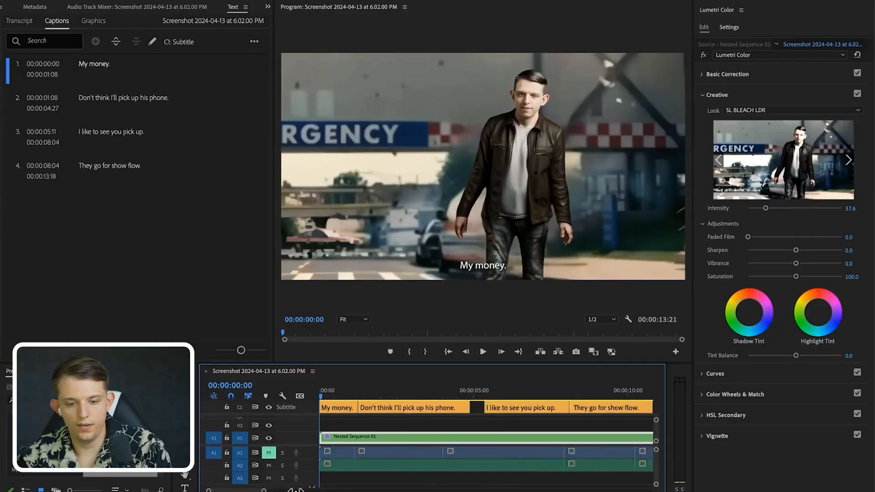
- Play the opening of the captioned sequence and correct the second caption's text to "Don't viggle, viggle"
key("=")
key("=")
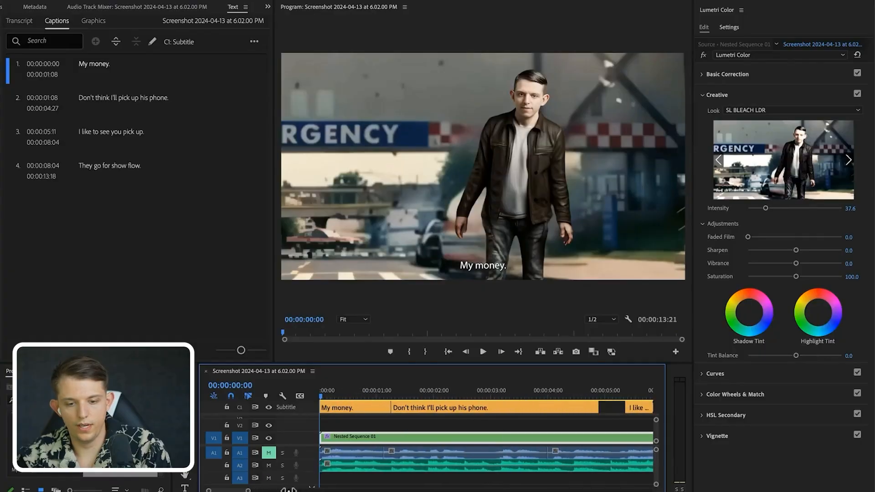
left_click(393, 431)
key("space")
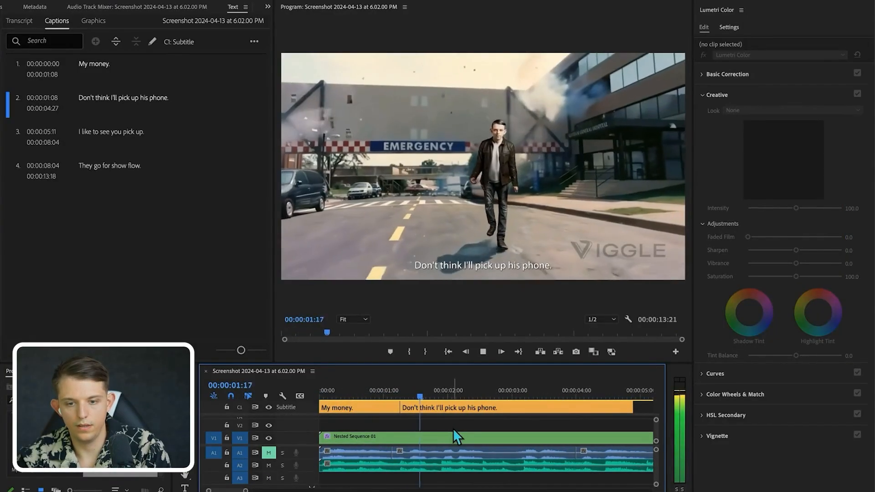
left_click(113, 91)
double_click(106, 100)
left_click_drag(98, 99, 201, 102)
type("viggle, viggle")
key("Escape")
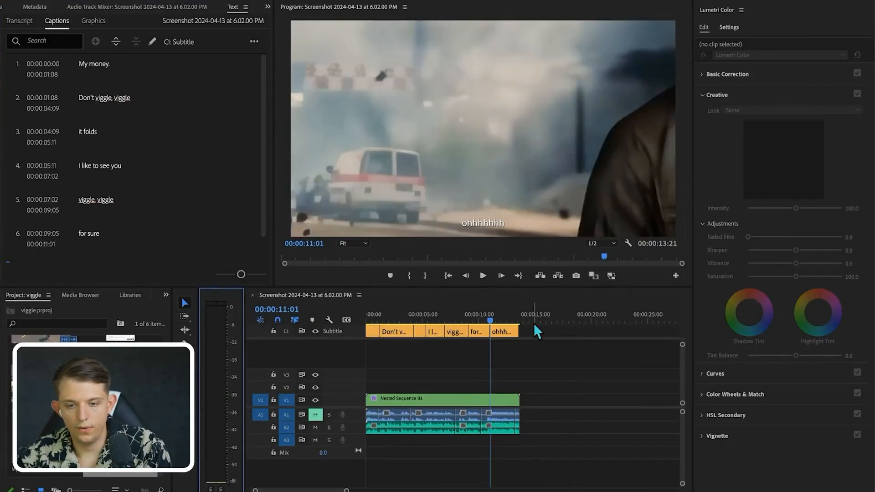
- Select all captions on the subtitle track, align them to the center zone, and set their vertical position to 175
left_click_drag(545, 332, 369, 319)
left_click(397, 315)
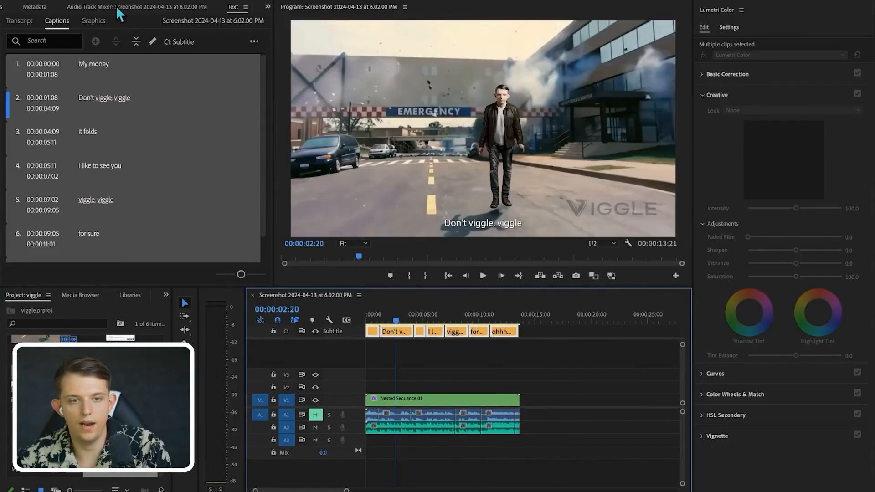
left_click(7, 8)
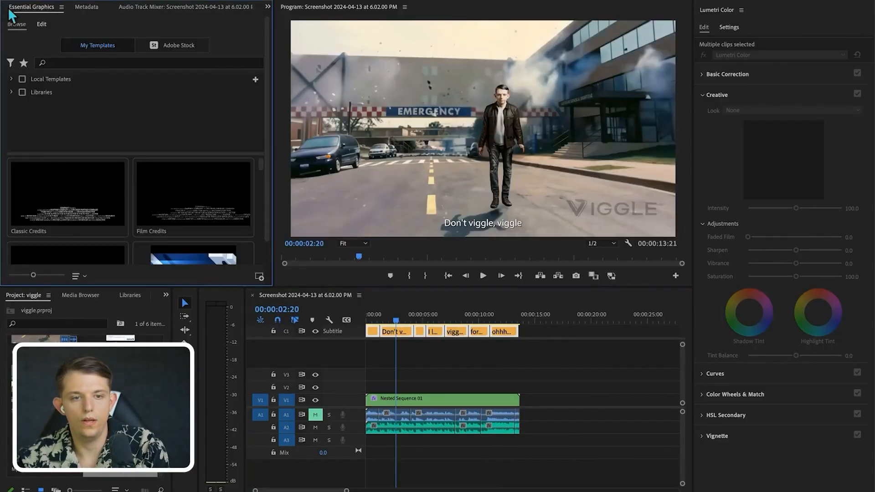
left_click(41, 25)
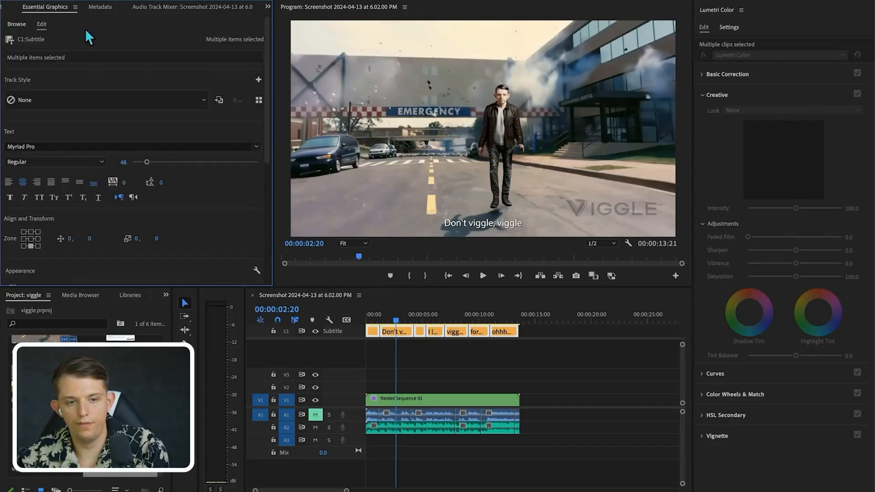
left_click(31, 239)
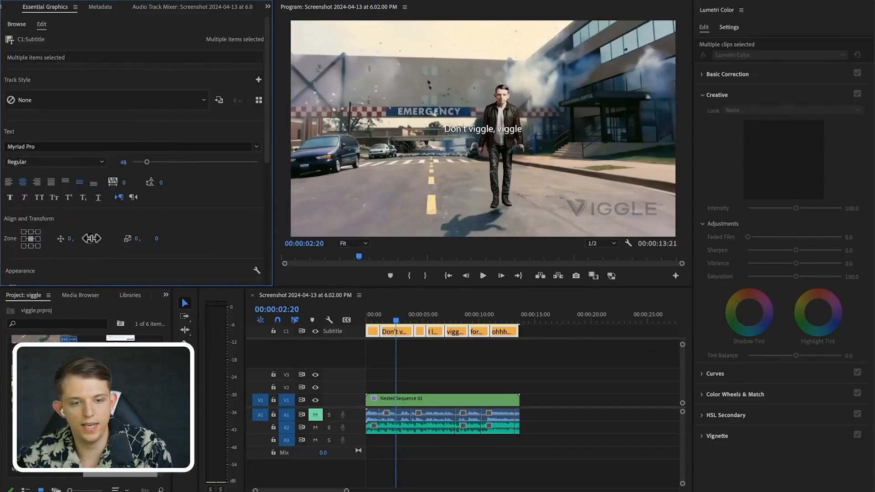
left_click_drag(132, 239, 186, 243)
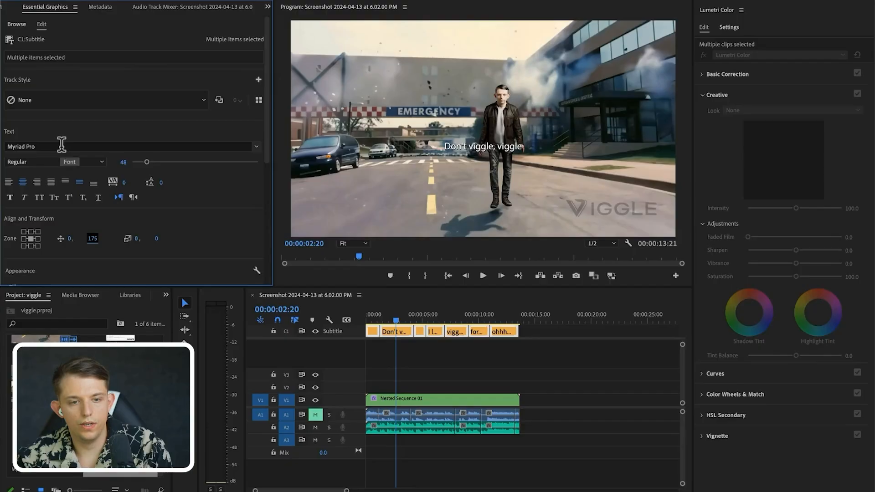
- Set all captions to the New Order Bold font at size 70 and try the All Caps style
type("70")
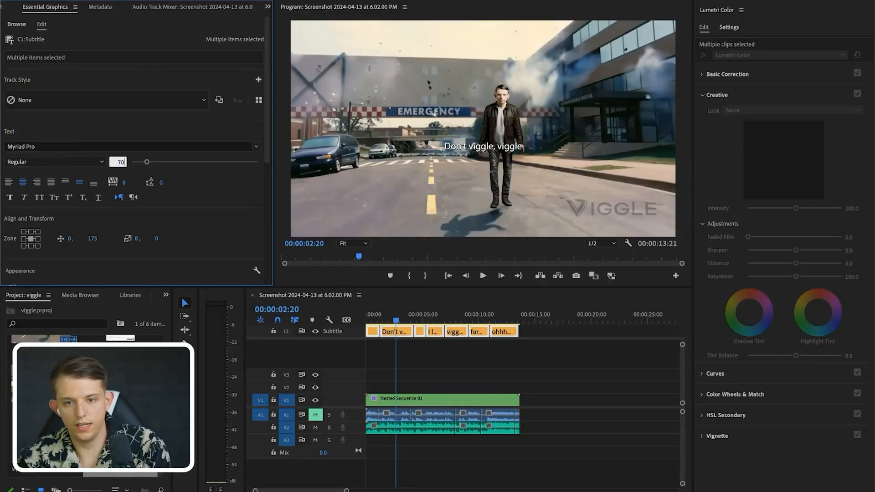
key("Return")
left_click(36, 147)
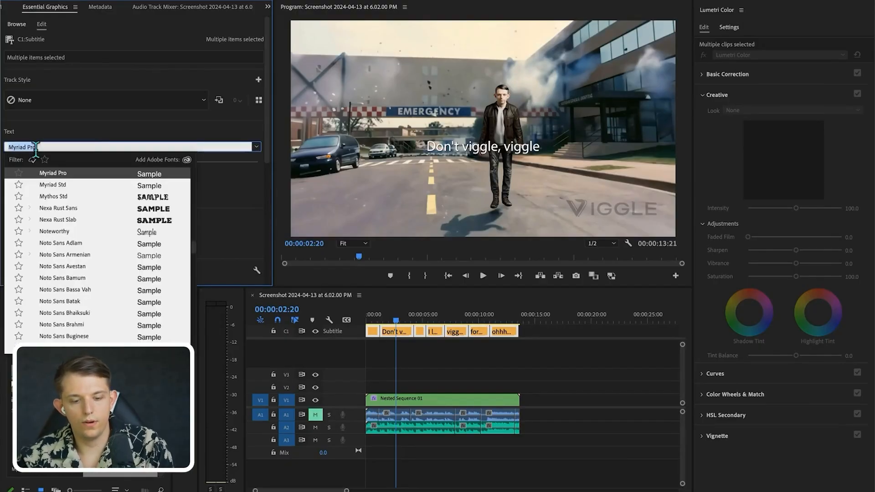
type("new ord")
left_click(50, 175)
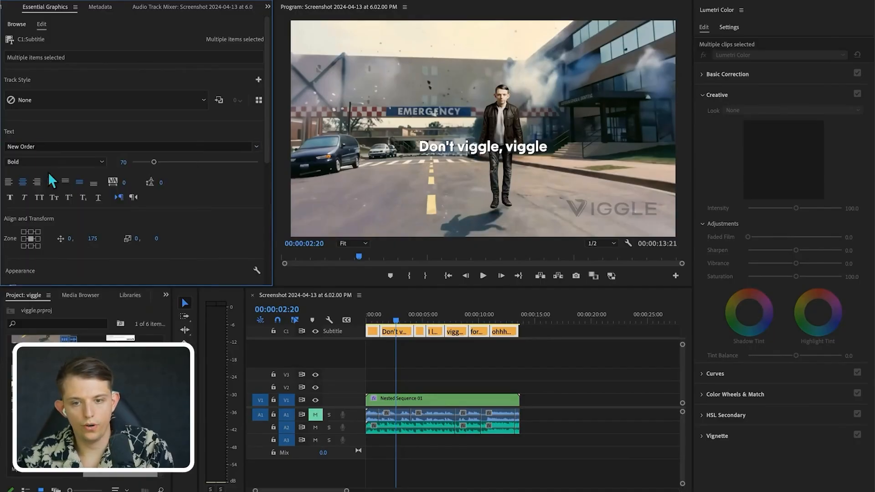
left_click(36, 199)
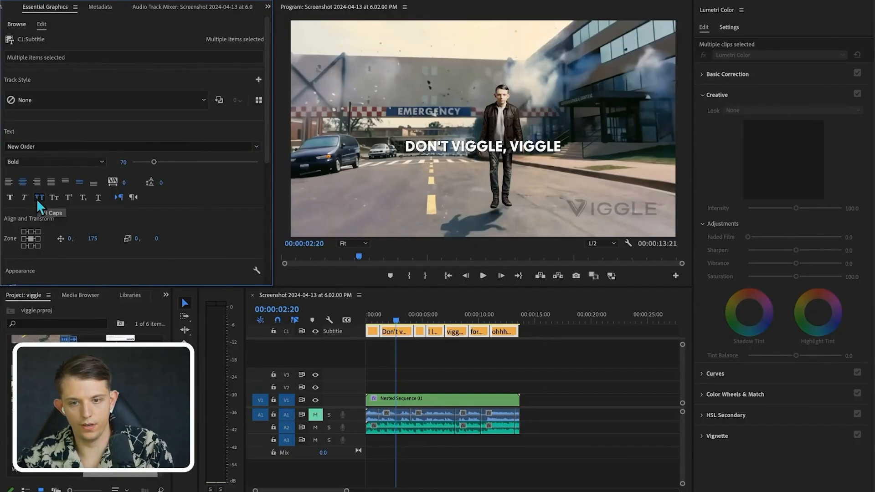
- Return to the sequence start and change the captions' fill color to orange FFB100
key("Home")
scroll(39, 218, "down", 6)
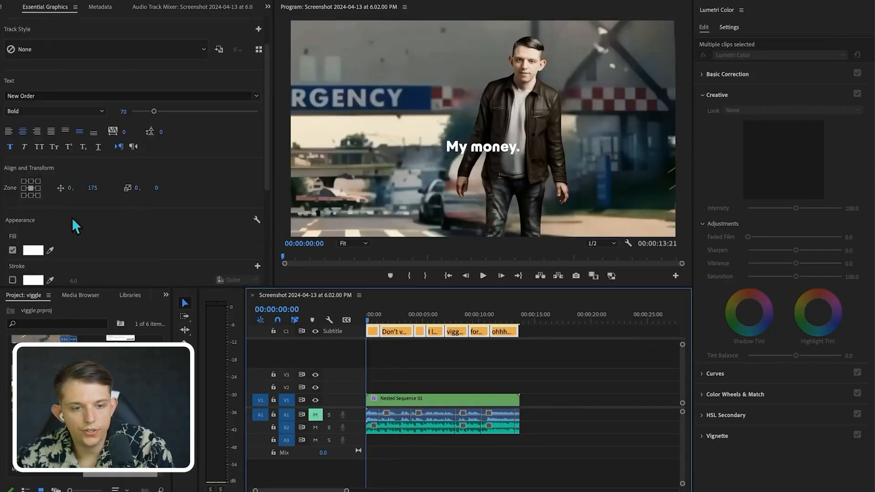
left_click(32, 149)
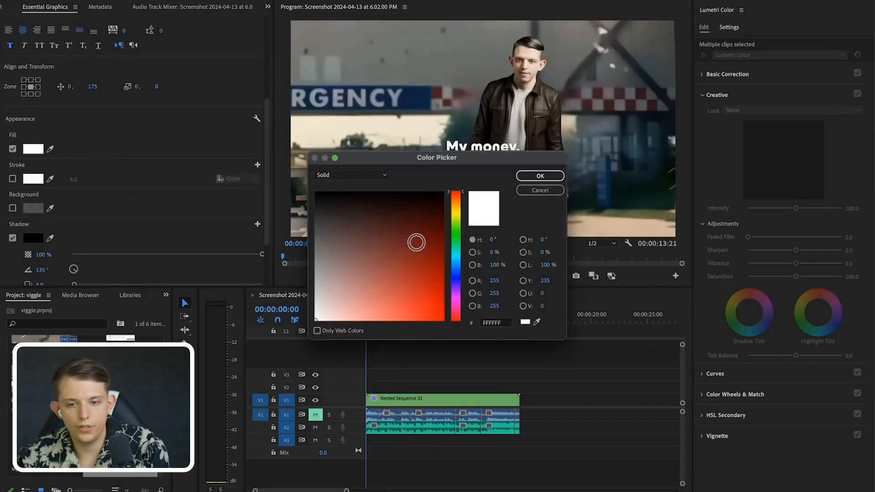
left_click_drag(458, 226, 458, 208)
left_click_drag(441, 283, 466, 326)
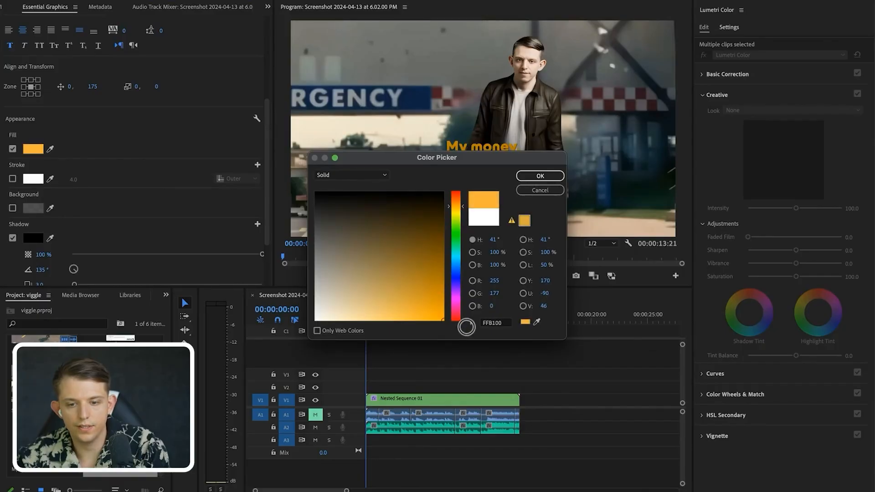
left_click(540, 176)
- Add a black outer stroke of width 7 to the captions and play the sequence from the start
left_click(13, 179)
left_click(33, 178)
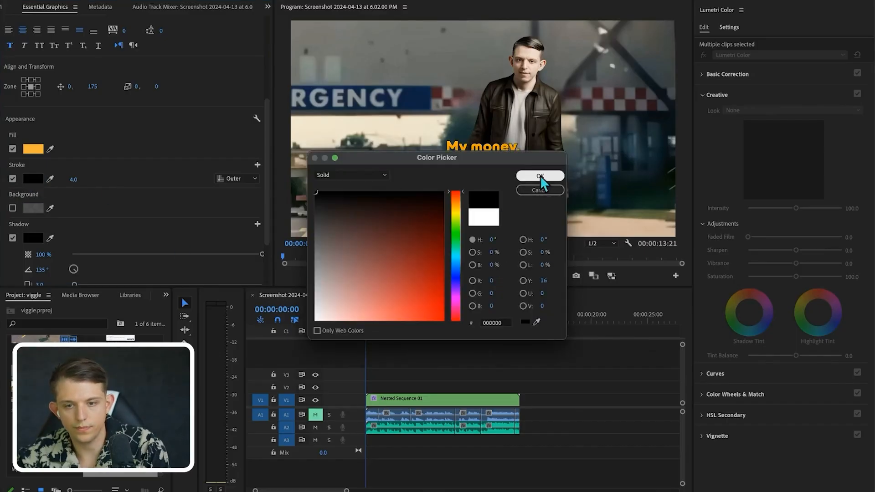
left_click(540, 177)
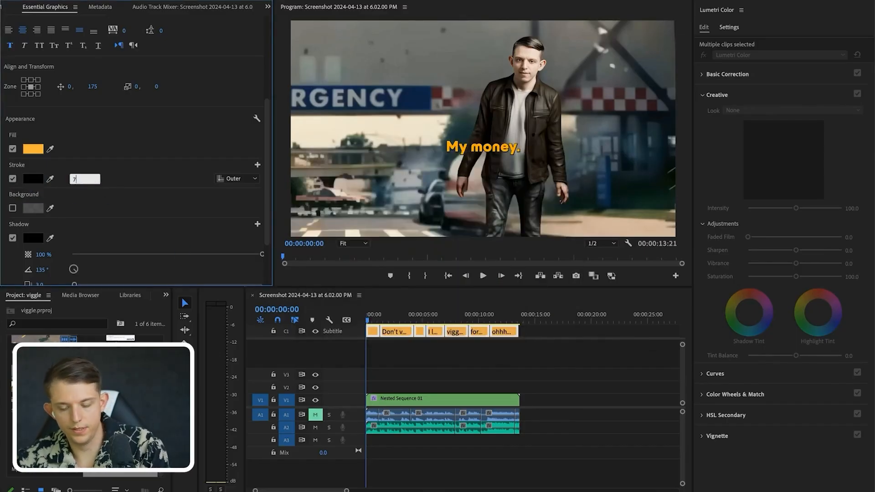
left_click(417, 359)
key("space")
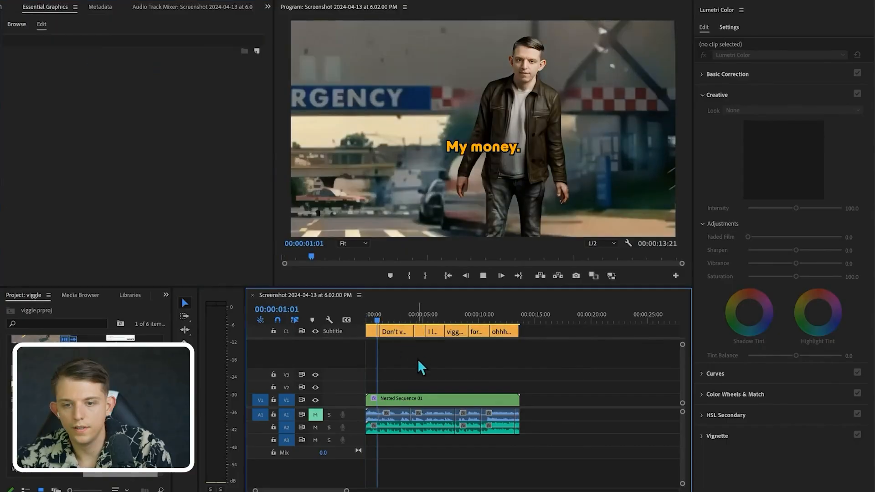